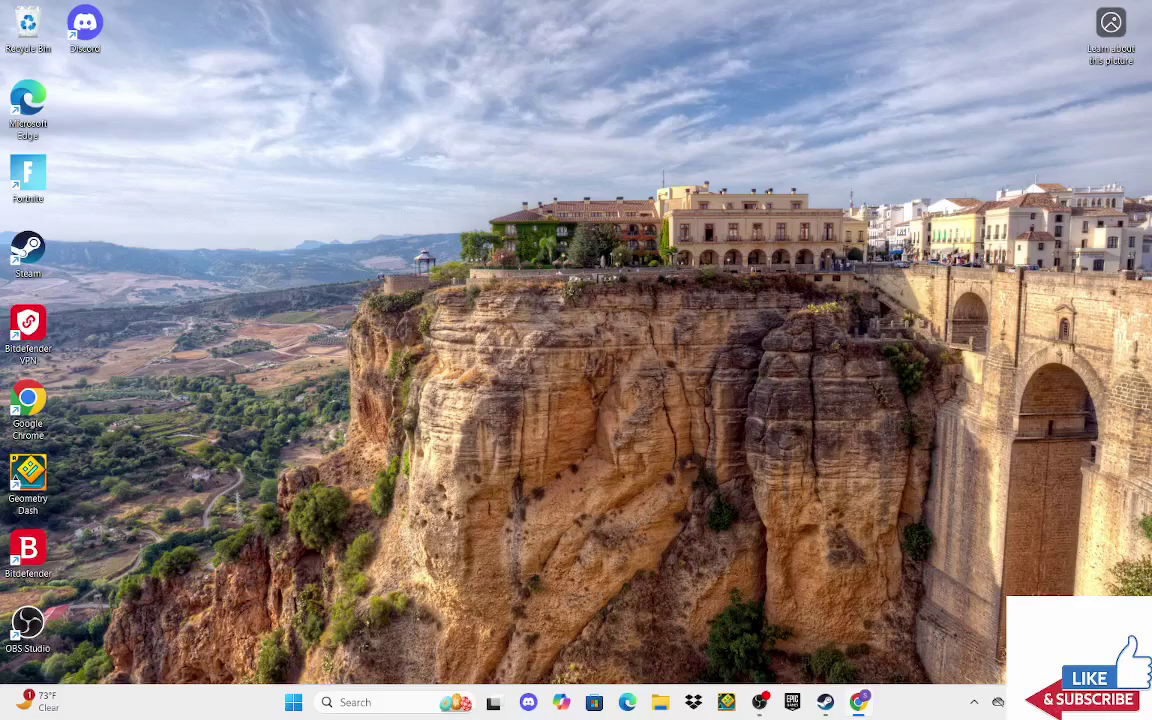
Step: Type 'Geode' in Chrome's address bar and search the 'geode gd' suggestion
{"action": "left_click", "coordinate": [858, 702]}
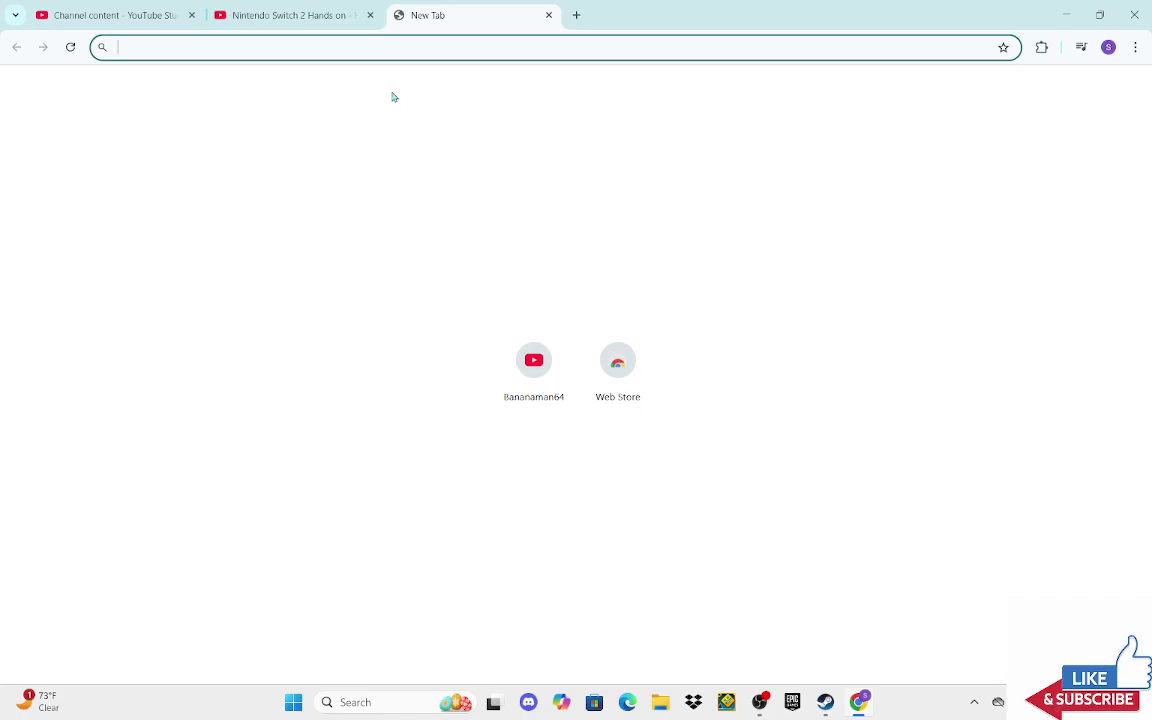
{"action": "type", "text": "Ge"}
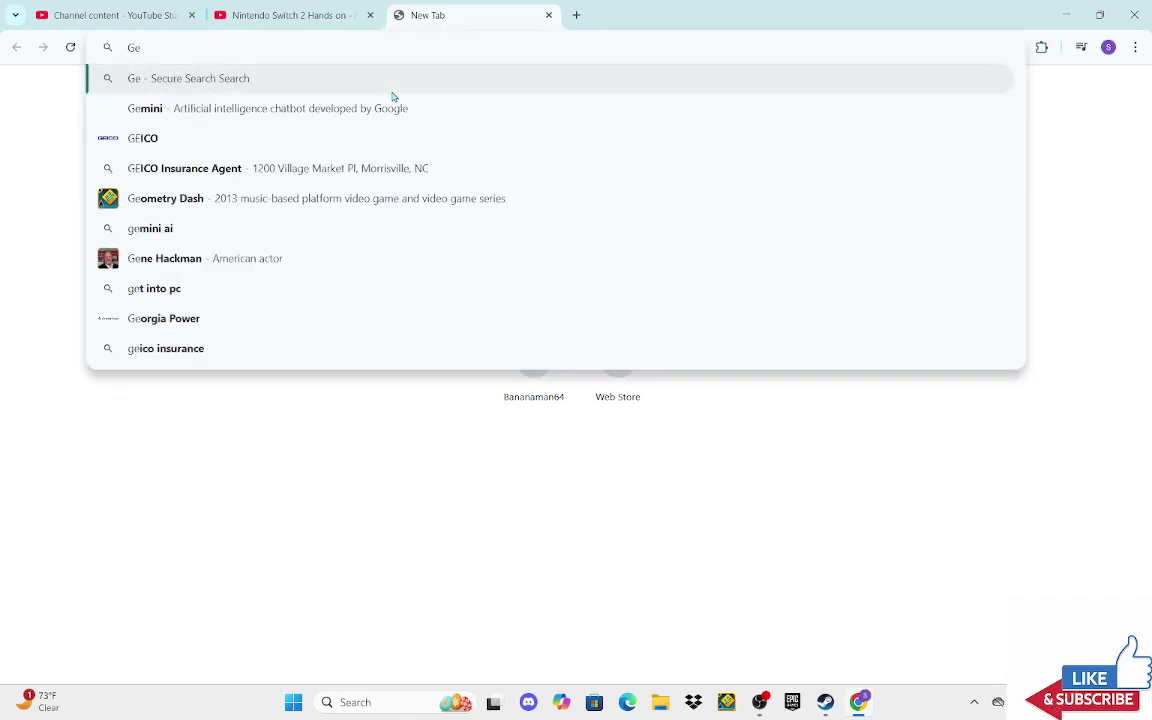
{"action": "key", "text": "BackSpace"}
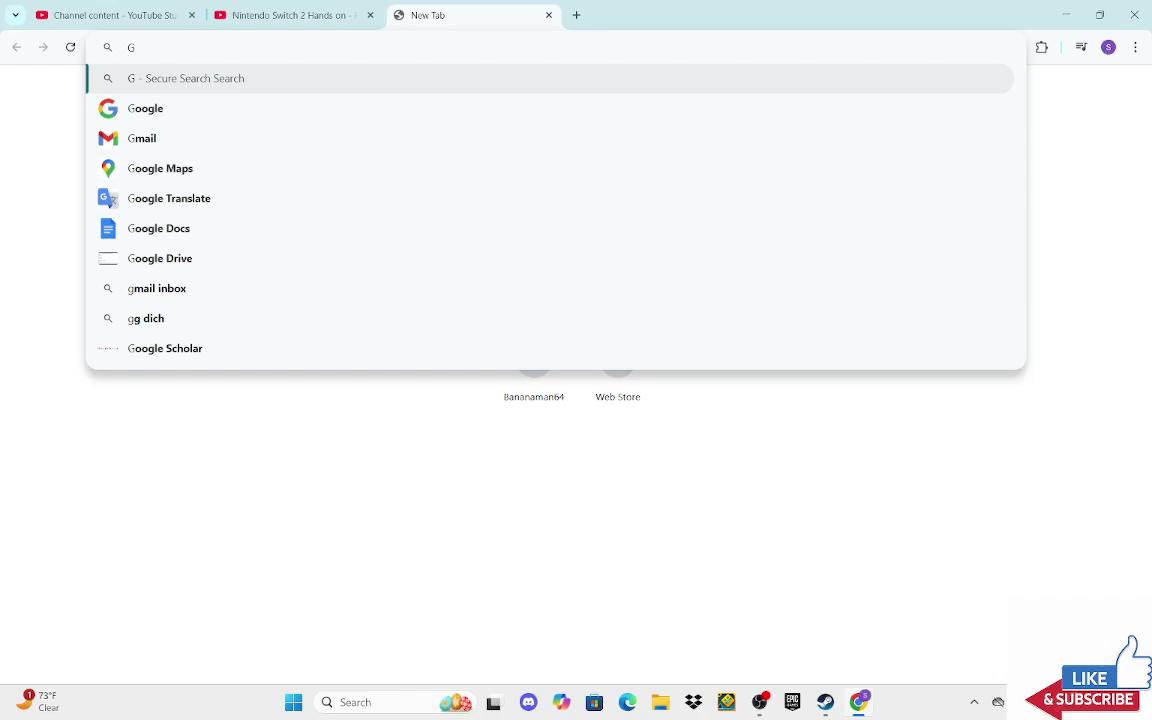
{"action": "key", "text": "alt+Tab"}
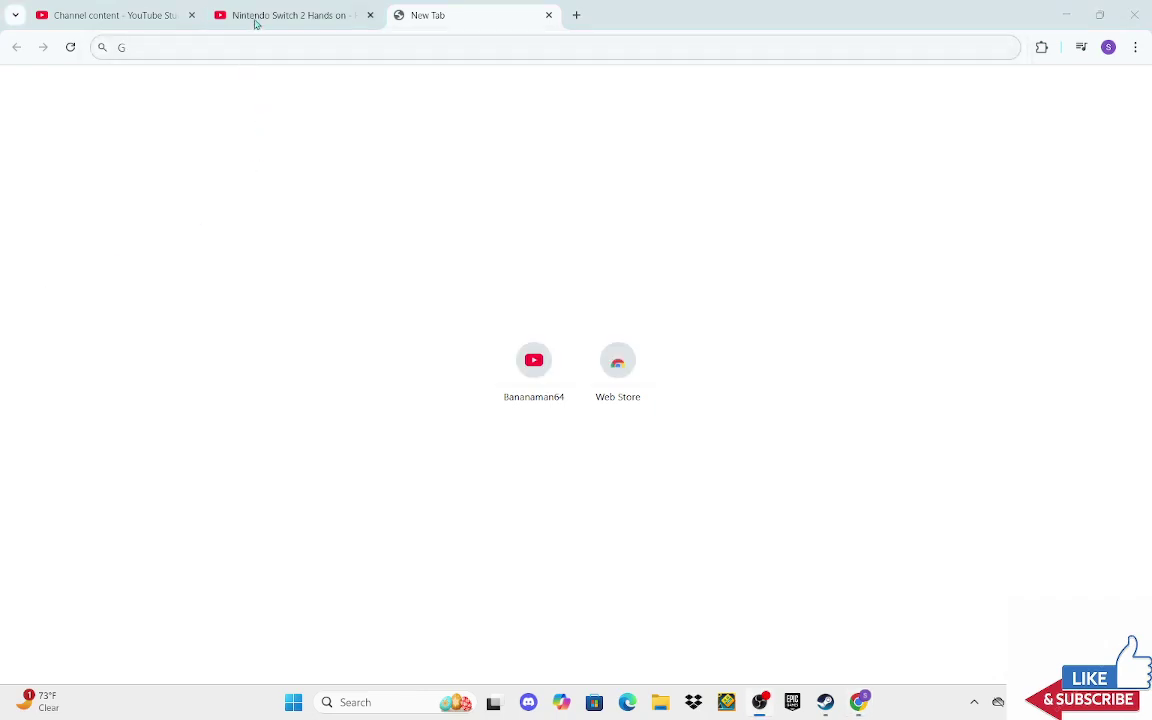
{"action": "left_click", "coordinate": [257, 49]}
{"action": "type", "text": "eode"}
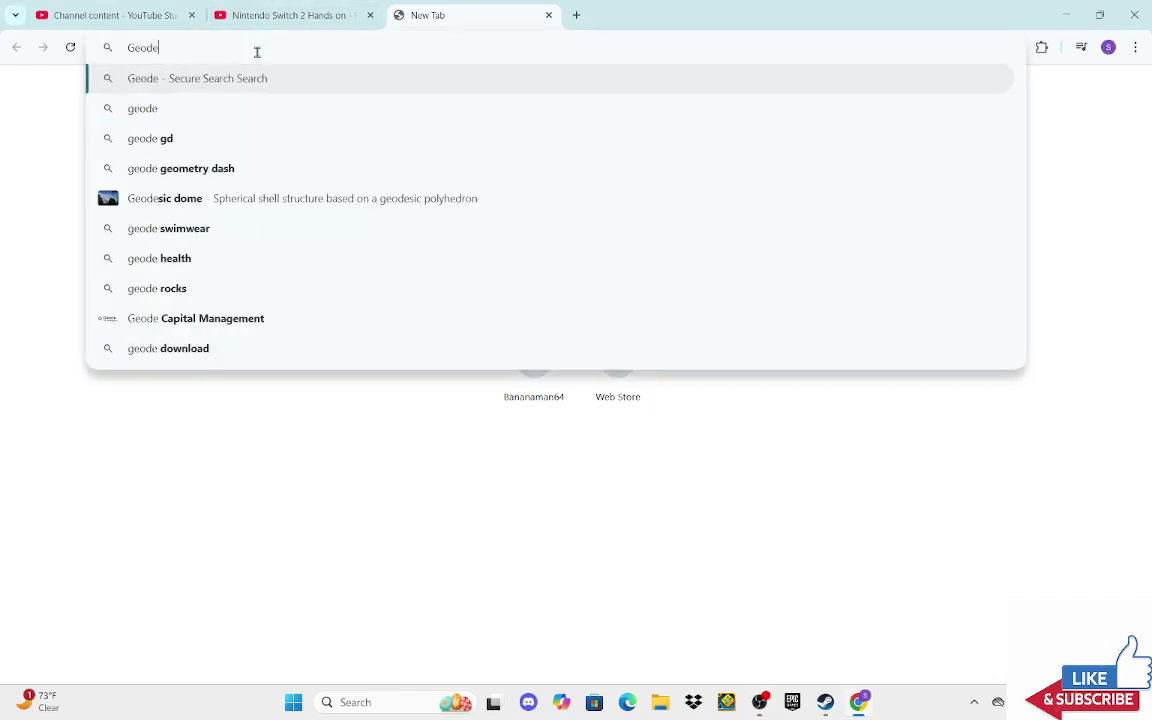
{"action": "left_click", "coordinate": [208, 149]}
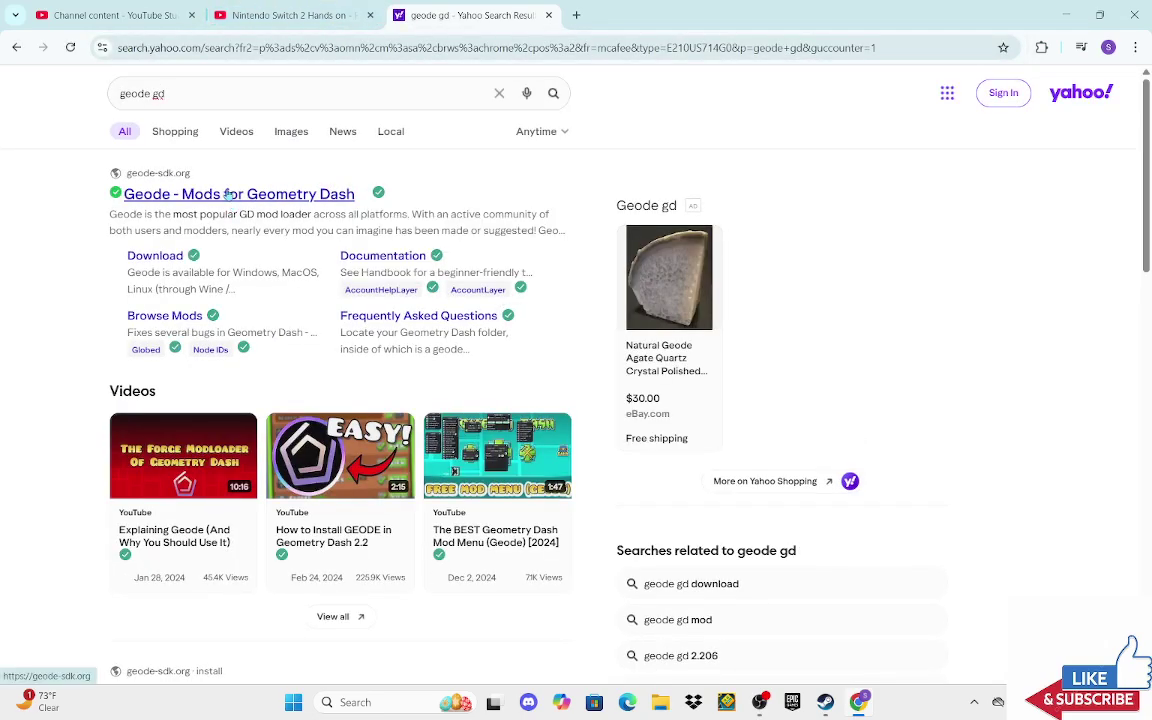
Step: Download the Geode installer for Windows from geode-sdk.org's install page
{"action": "left_click", "coordinate": [228, 196]}
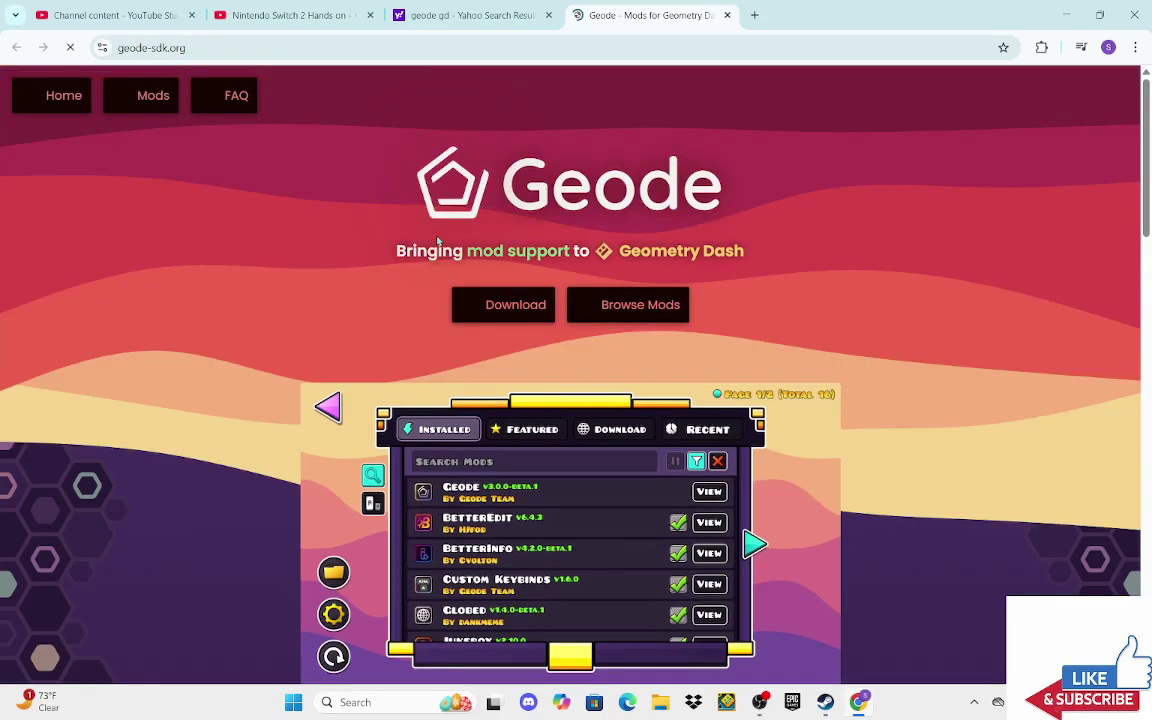
{"action": "left_click", "coordinate": [503, 305]}
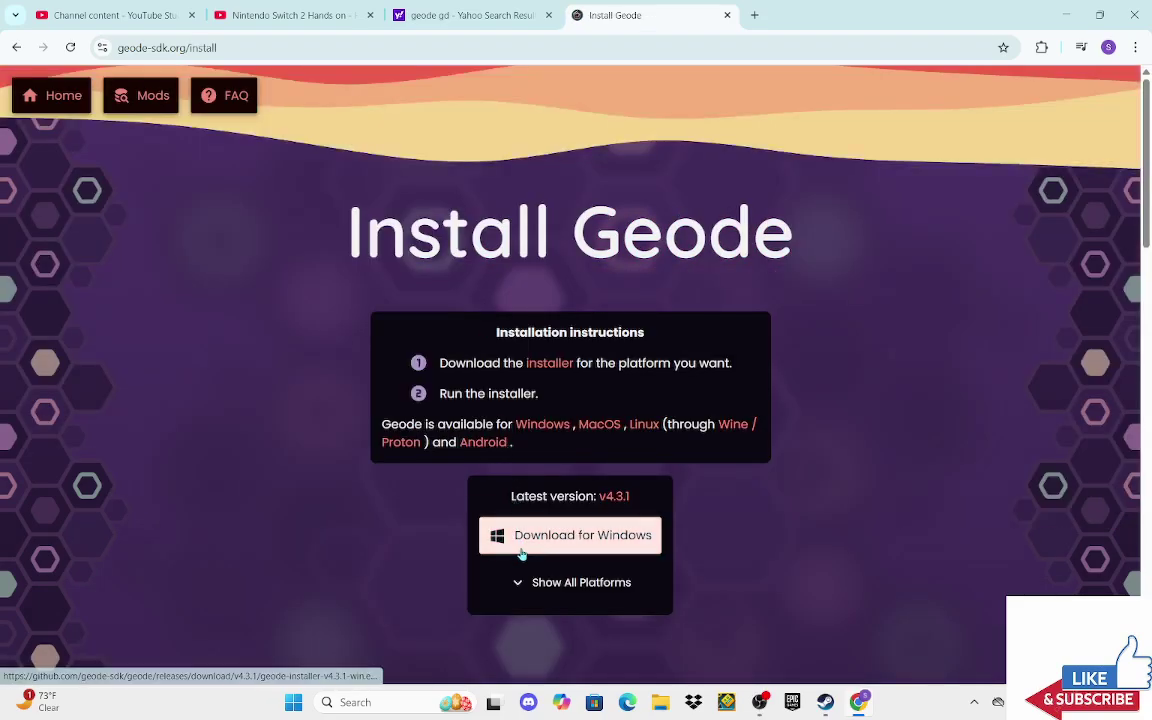
{"action": "left_click", "coordinate": [532, 582]}
{"action": "scroll", "coordinate": [523, 487], "scroll_direction": "down", "scroll_amount": 2}
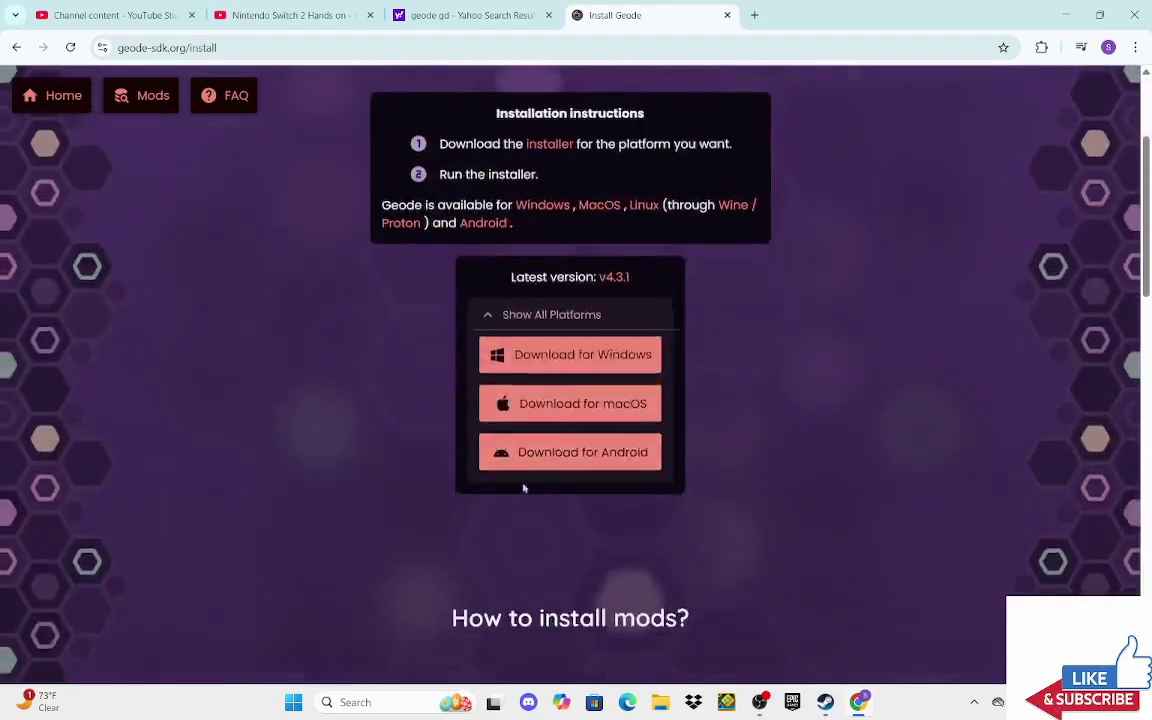
{"action": "left_click", "coordinate": [525, 369]}
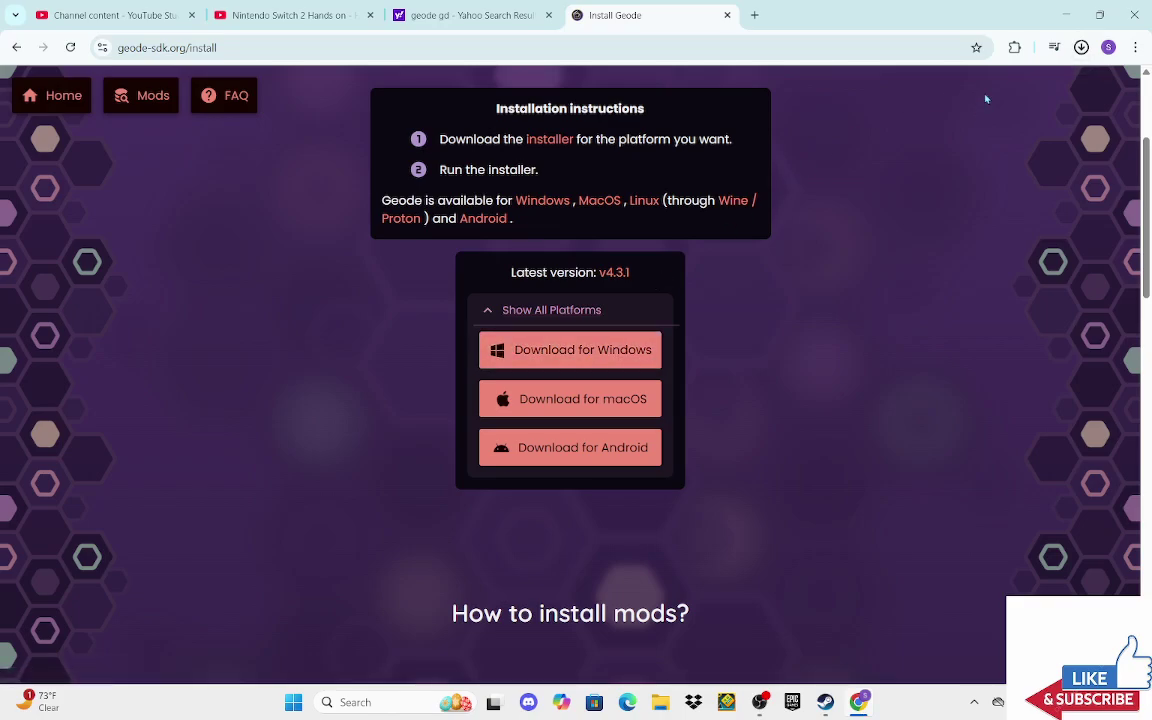
Step: Launch the downloaded Geode v4.3.1 installer from Chrome's downloads list
{"action": "left_click", "coordinate": [1081, 58]}
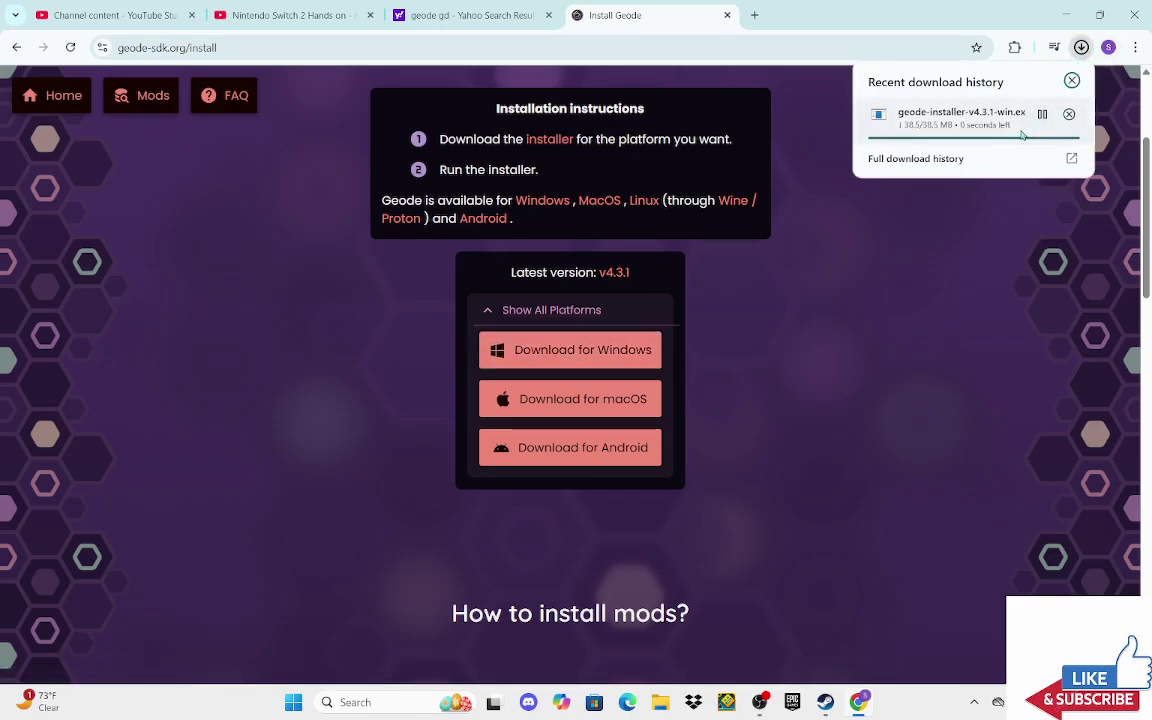
{"action": "left_click", "coordinate": [958, 122]}
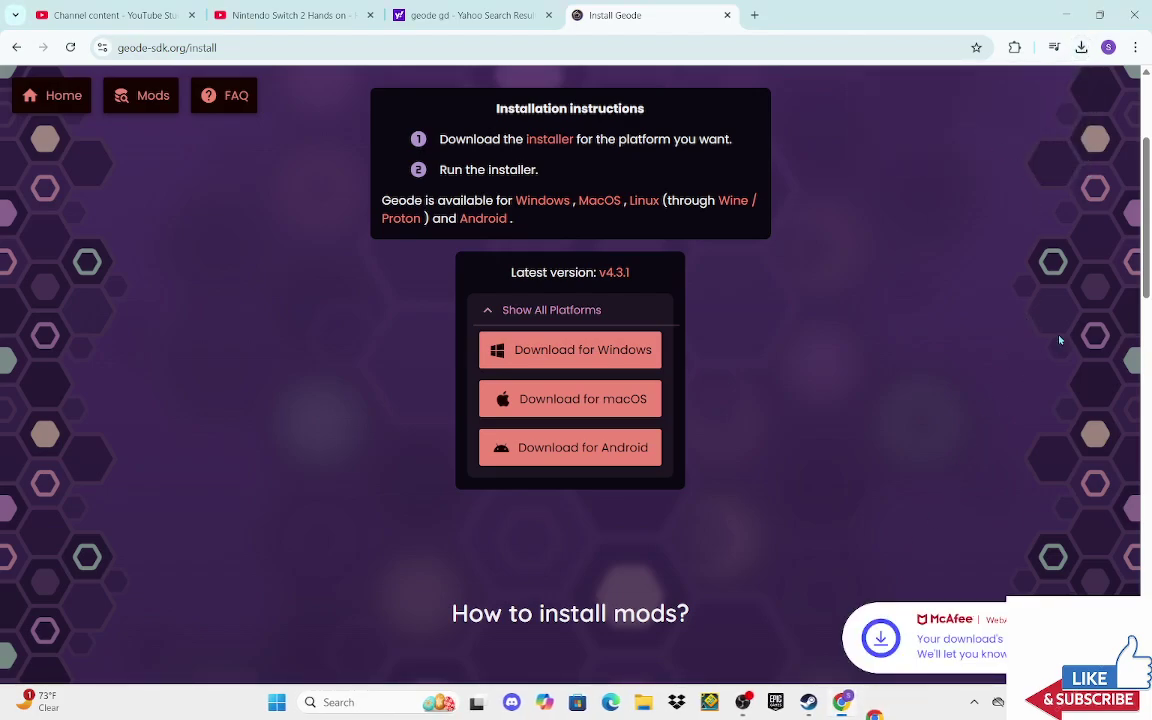
{"action": "left_click", "coordinate": [1082, 50]}
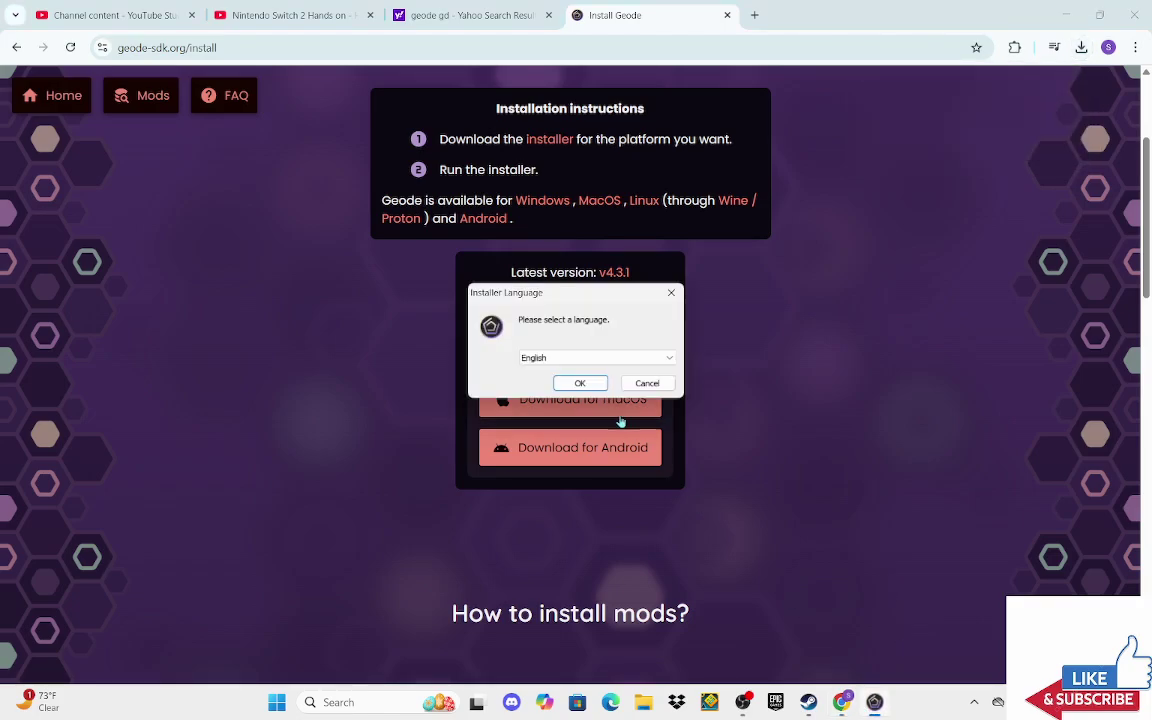
Step: Install Geode in English, accepting the license and default components, into the Geometry Dash folder
{"action": "left_click", "coordinate": [566, 357]}
{"action": "left_click", "coordinate": [580, 384]}
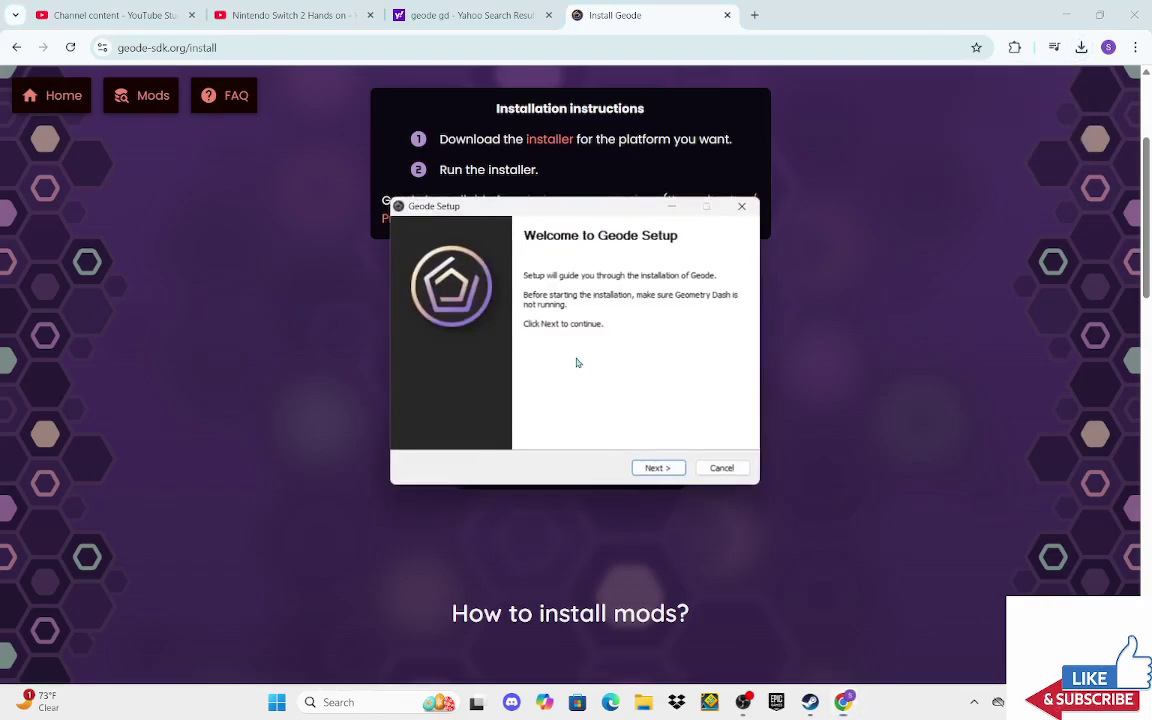
{"action": "left_click", "coordinate": [666, 469]}
{"action": "left_click", "coordinate": [661, 469]}
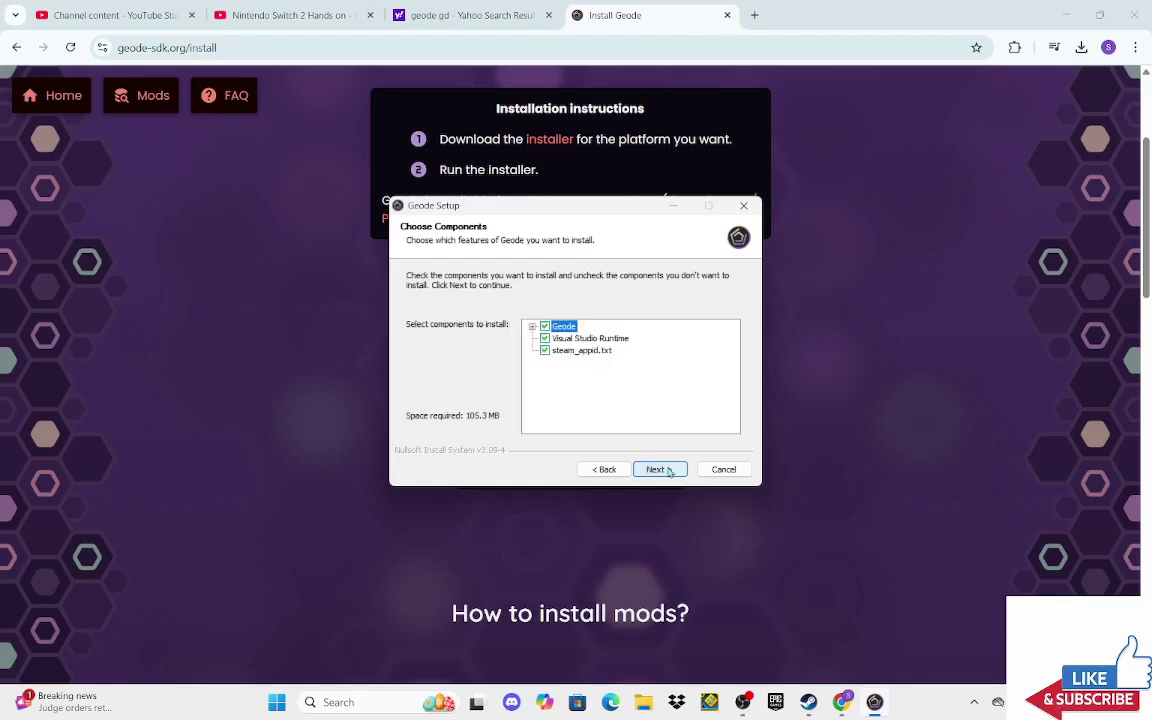
{"action": "left_click", "coordinate": [669, 471]}
{"action": "left_click", "coordinate": [668, 470]}
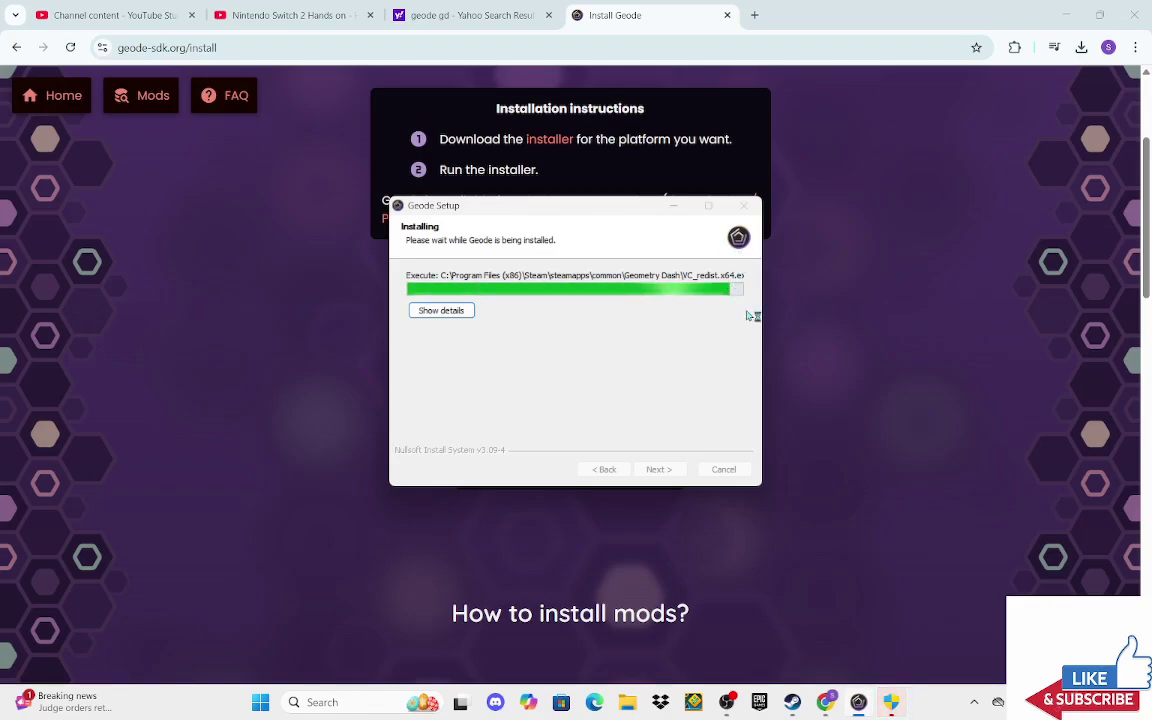
{"action": "mouse_move", "coordinate": [893, 704]}
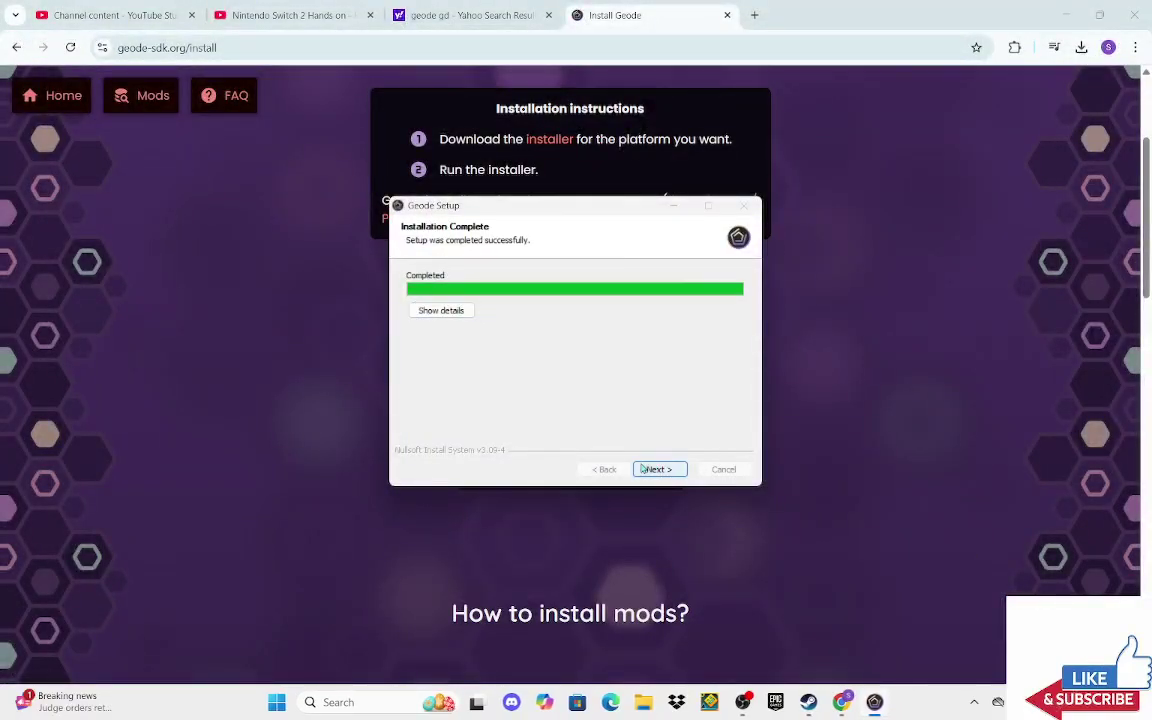
{"action": "left_click", "coordinate": [656, 469]}
Step: Finish Geode Setup to close the installer
{"action": "left_click", "coordinate": [659, 468]}
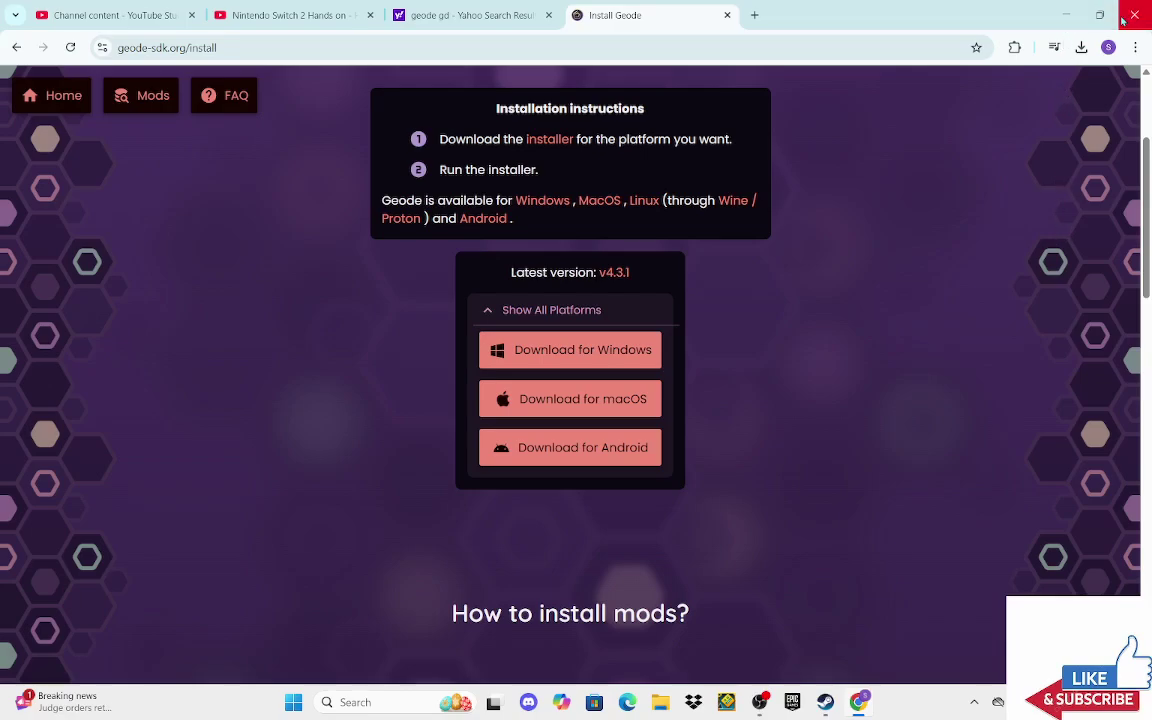
Step: Get Chrome out of the way and load the Absolute store site in a new Edge tab
{"action": "left_click", "coordinate": [1068, 16]}
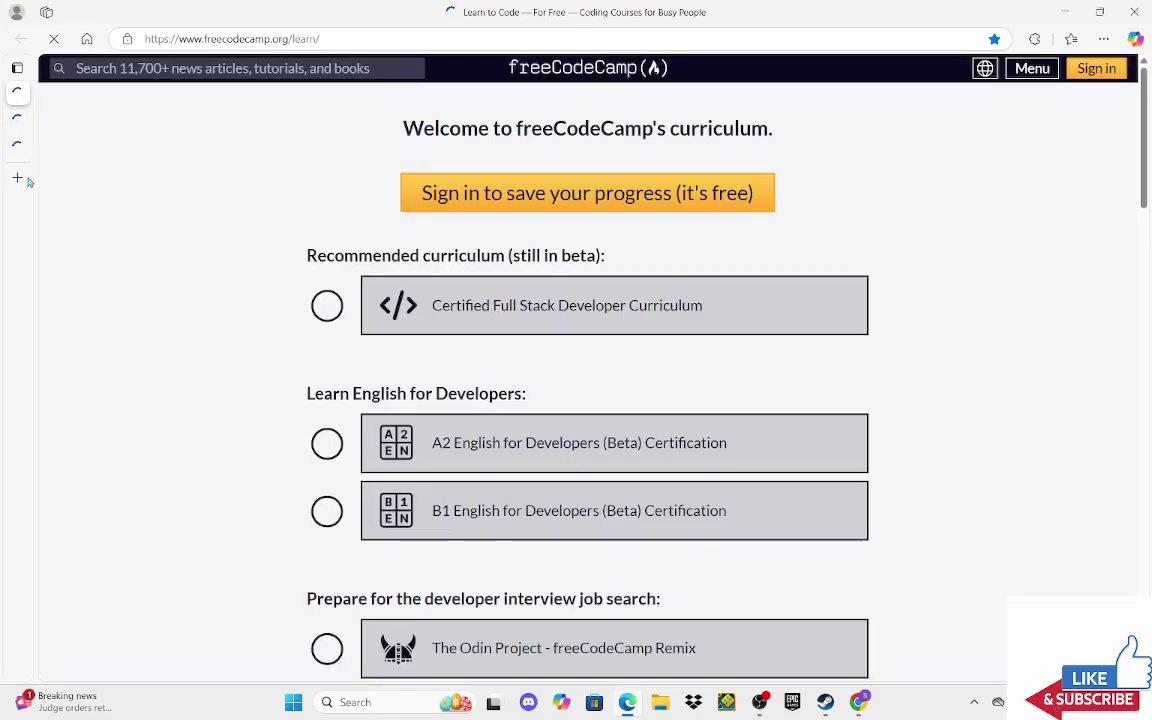
{"action": "left_click", "coordinate": [17, 177]}
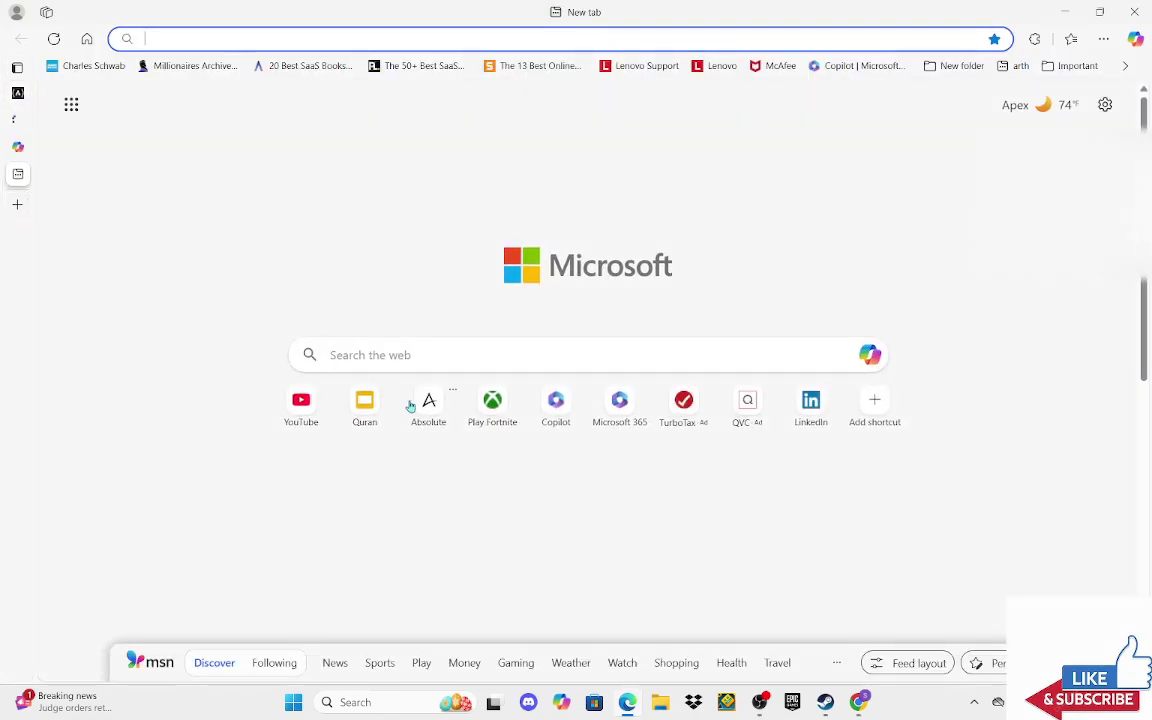
{"action": "left_click", "coordinate": [413, 405]}
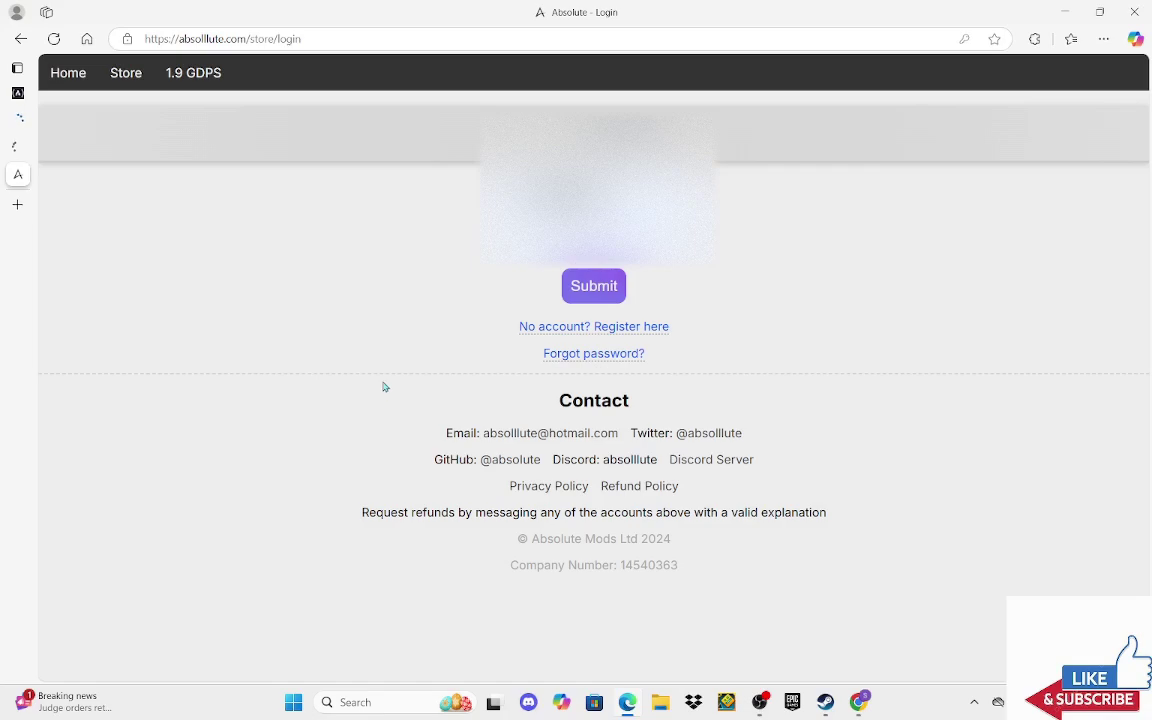
Step: Log in to the Absolute store and open the downloaded Mega Hack v8 Pro installer zip
{"action": "left_click", "coordinate": [564, 299]}
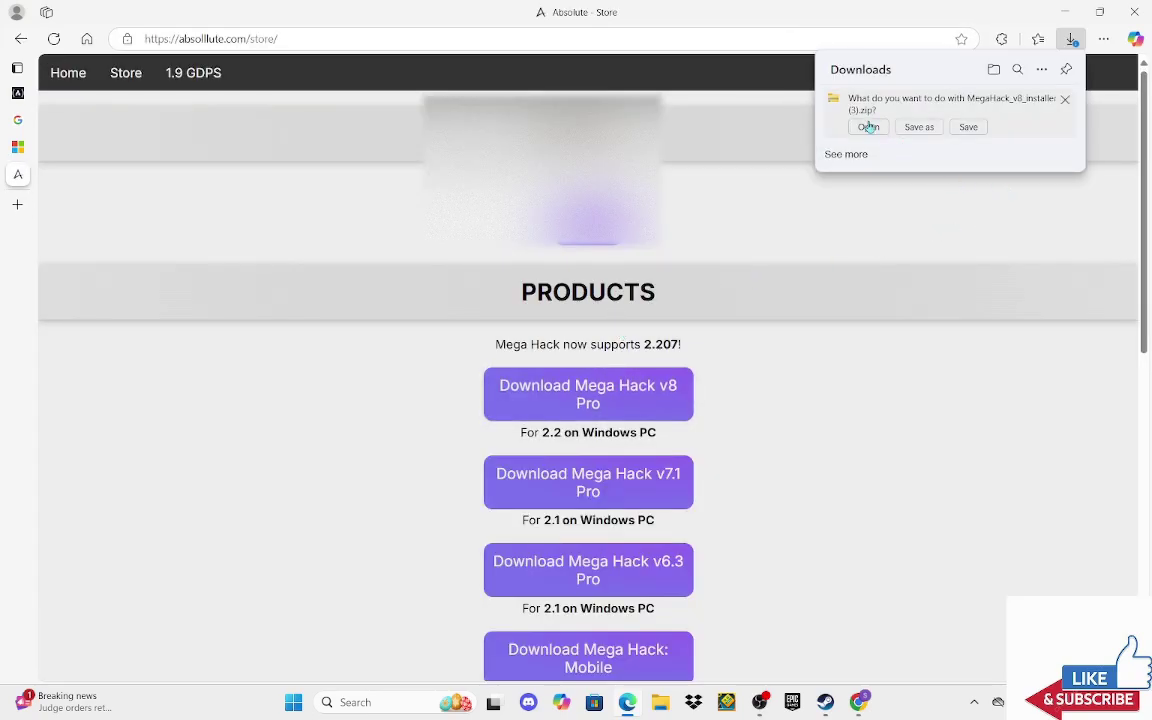
{"action": "left_click", "coordinate": [869, 128]}
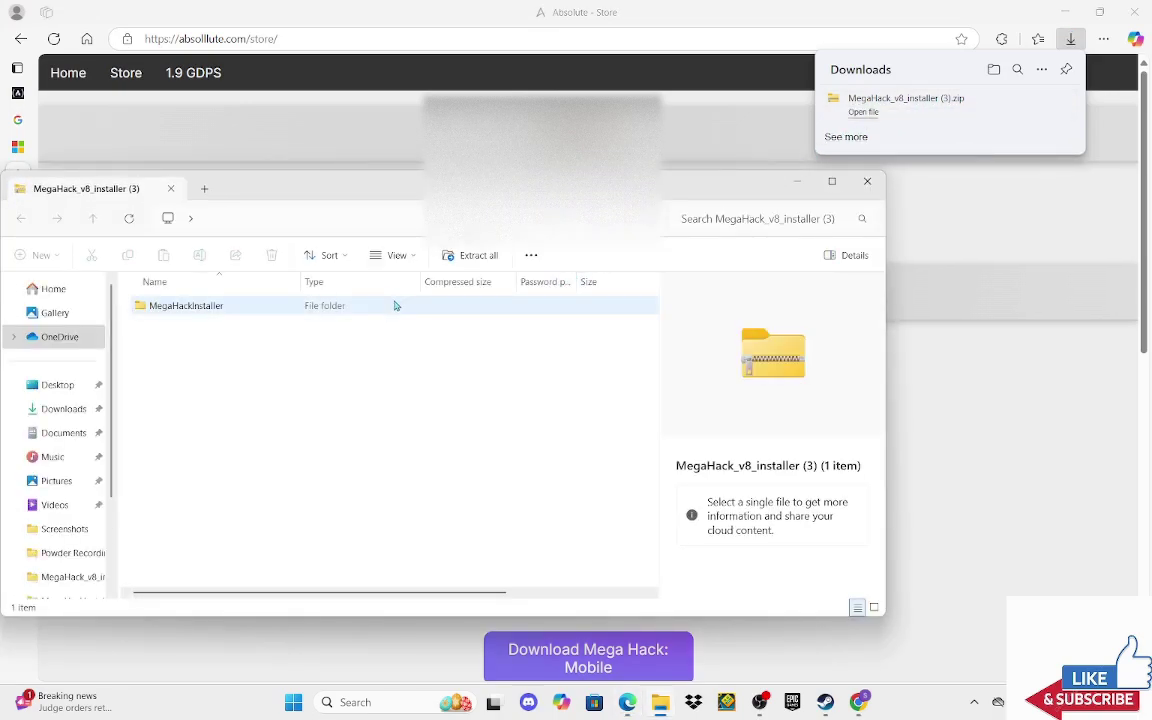
Step: Extract all of MegaHack_v8_installer (3).zip into Documents, replacing existing files
{"action": "right_click", "coordinate": [390, 302]}
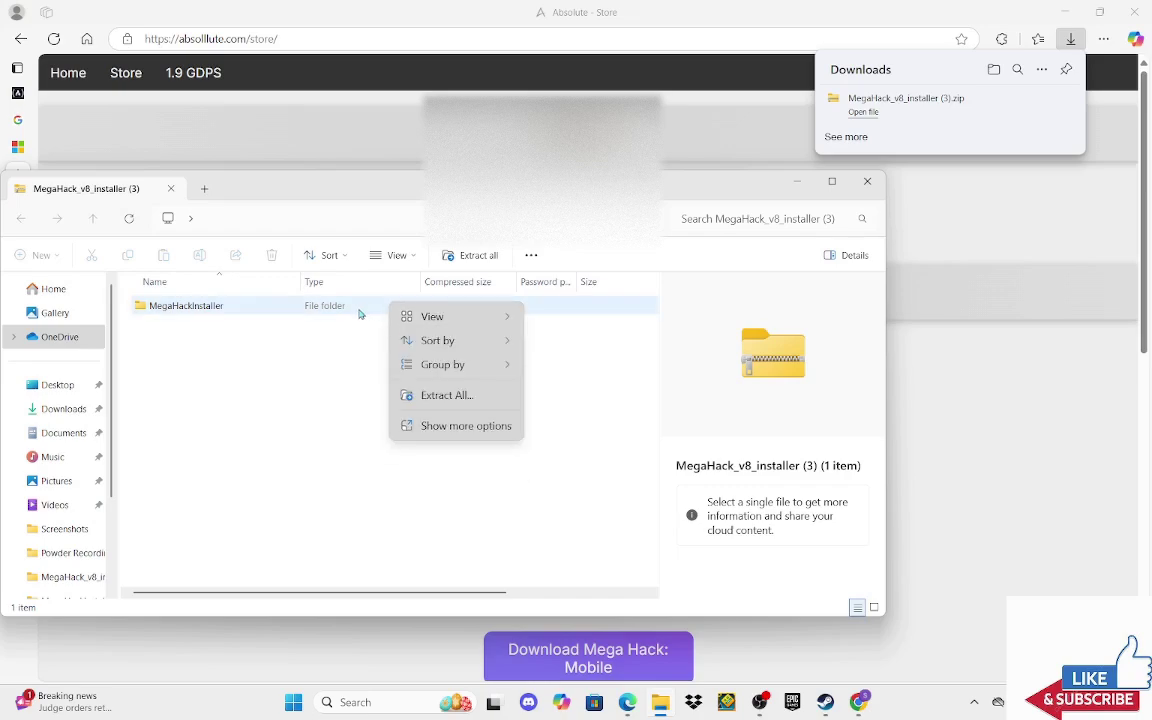
{"action": "left_click", "coordinate": [448, 398]}
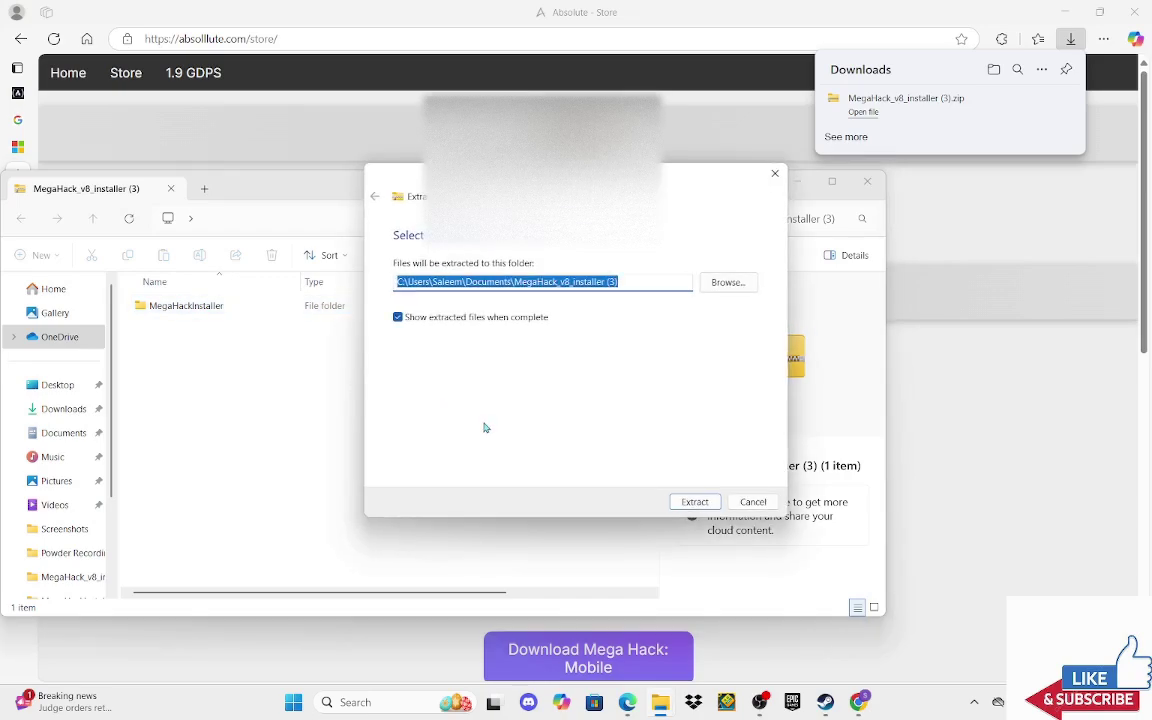
{"action": "left_click", "coordinate": [692, 504]}
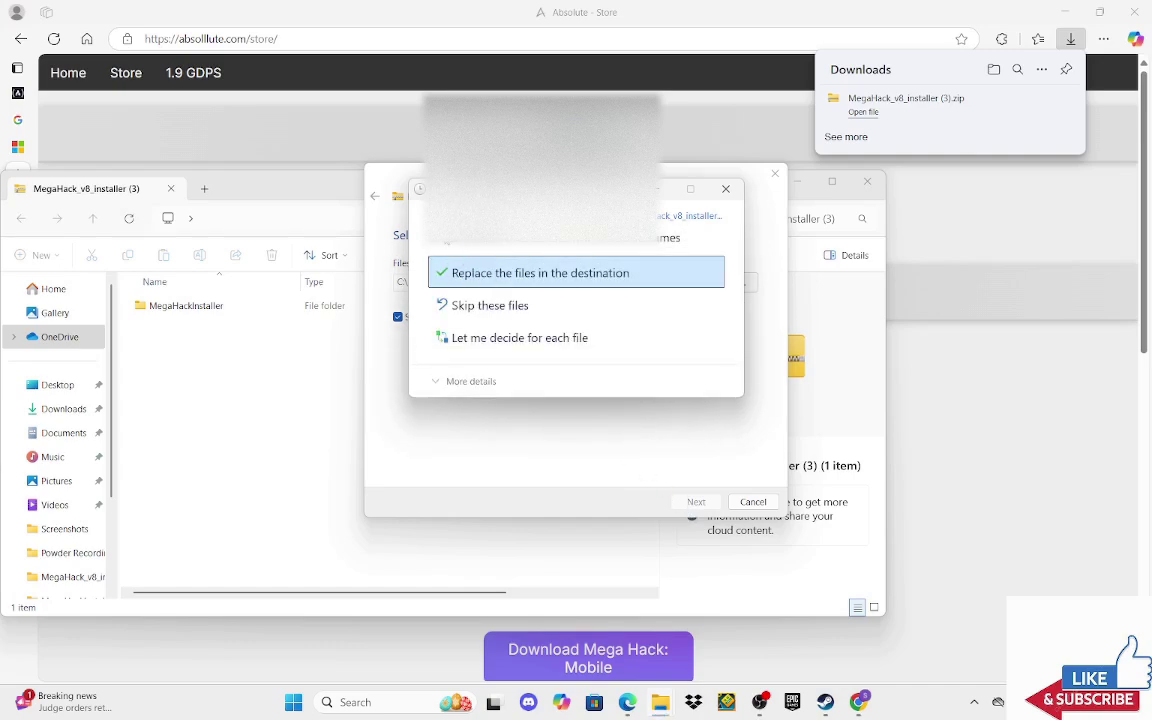
{"action": "left_click", "coordinate": [456, 273]}
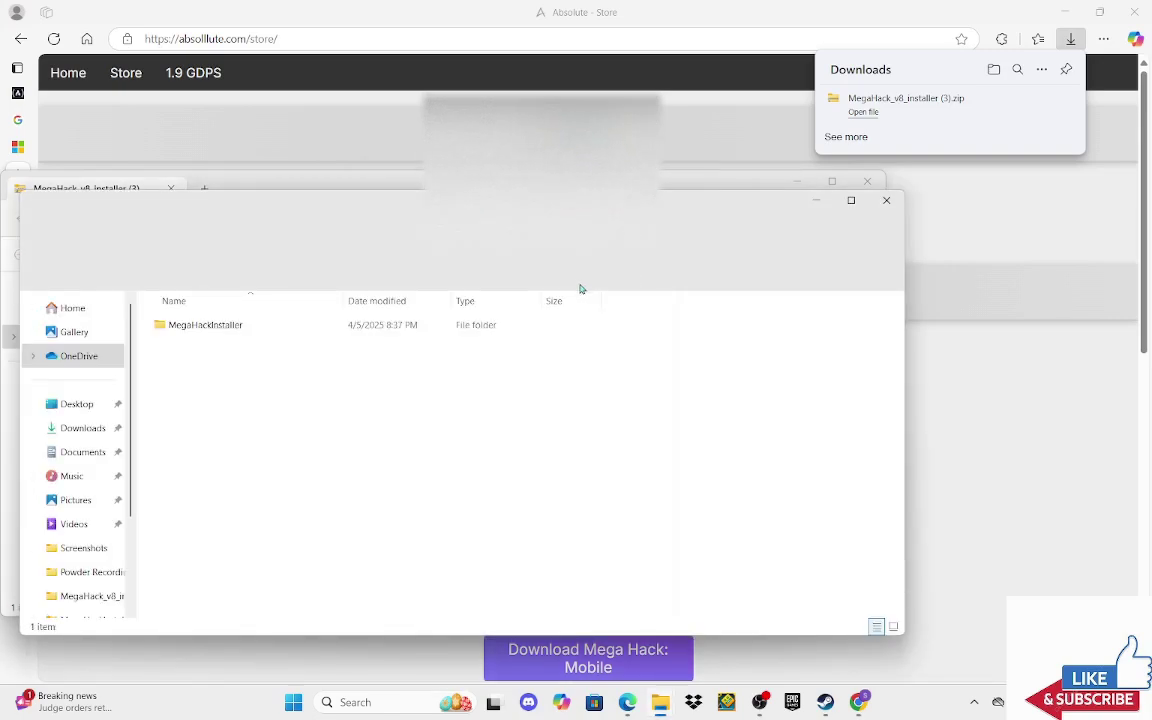
Step: Open the extracted MegaHackInstaller folder
{"action": "right_click", "coordinate": [536, 335]}
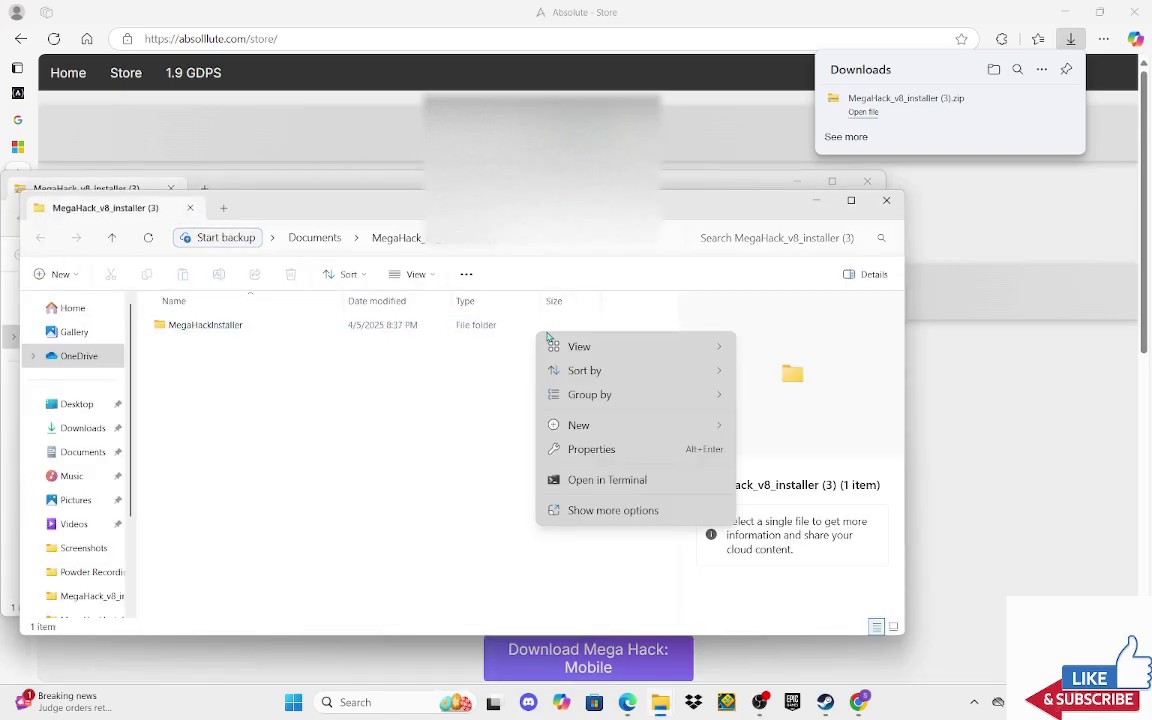
{"action": "left_click", "coordinate": [497, 328]}
{"action": "right_click", "coordinate": [497, 328]}
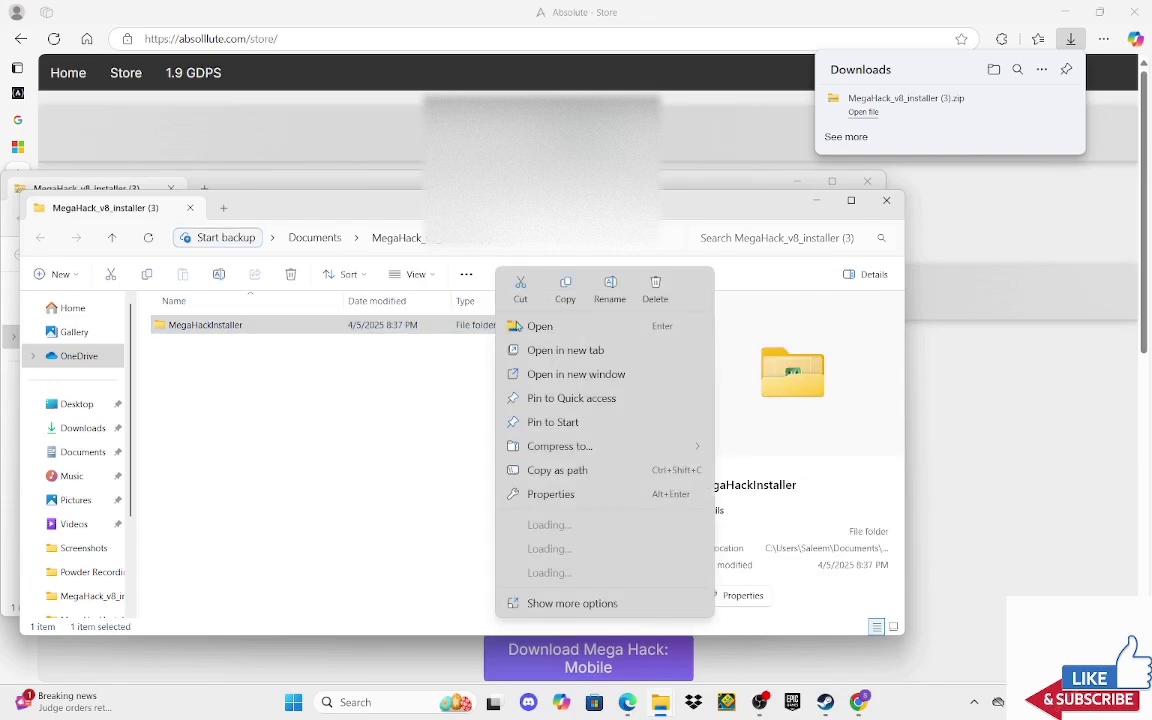
{"action": "left_click", "coordinate": [536, 328]}
Step: Launch UniversalInstaller from inside the MegaHackInstaller folder
{"action": "scroll", "coordinate": [491, 336], "scroll_direction": "down", "scroll_amount": 1}
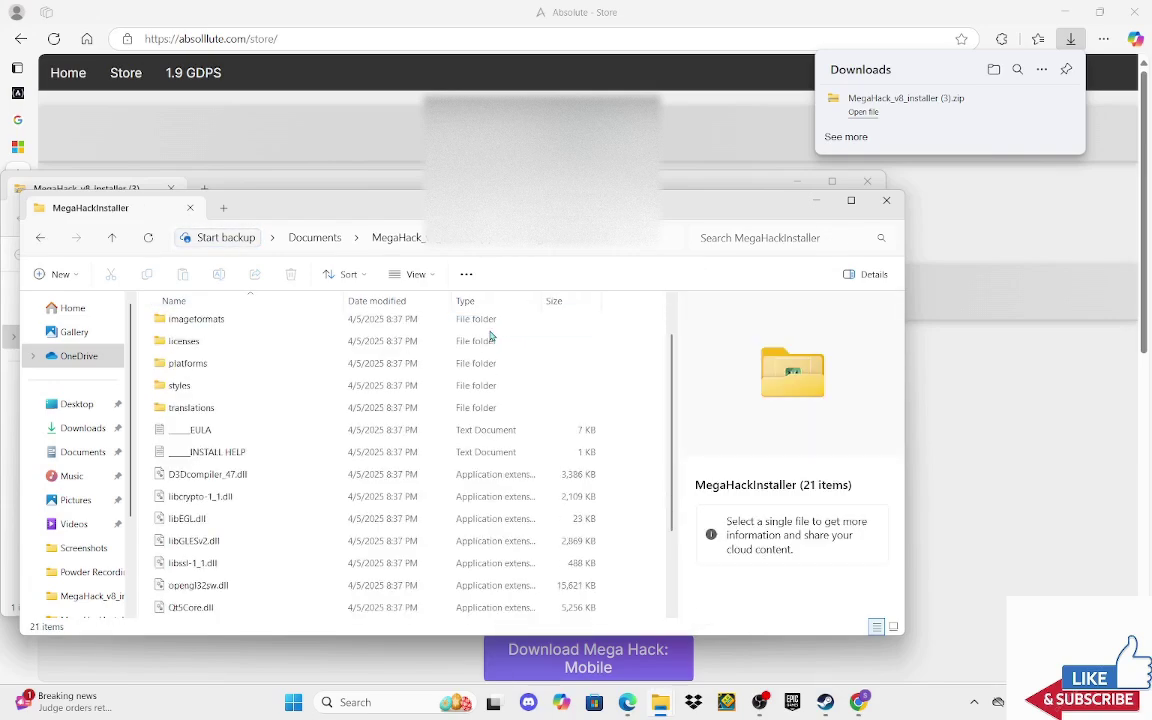
{"action": "scroll", "coordinate": [491, 336], "scroll_direction": "down", "scroll_amount": 2}
{"action": "scroll", "coordinate": [484, 340], "scroll_direction": "up", "scroll_amount": 3}
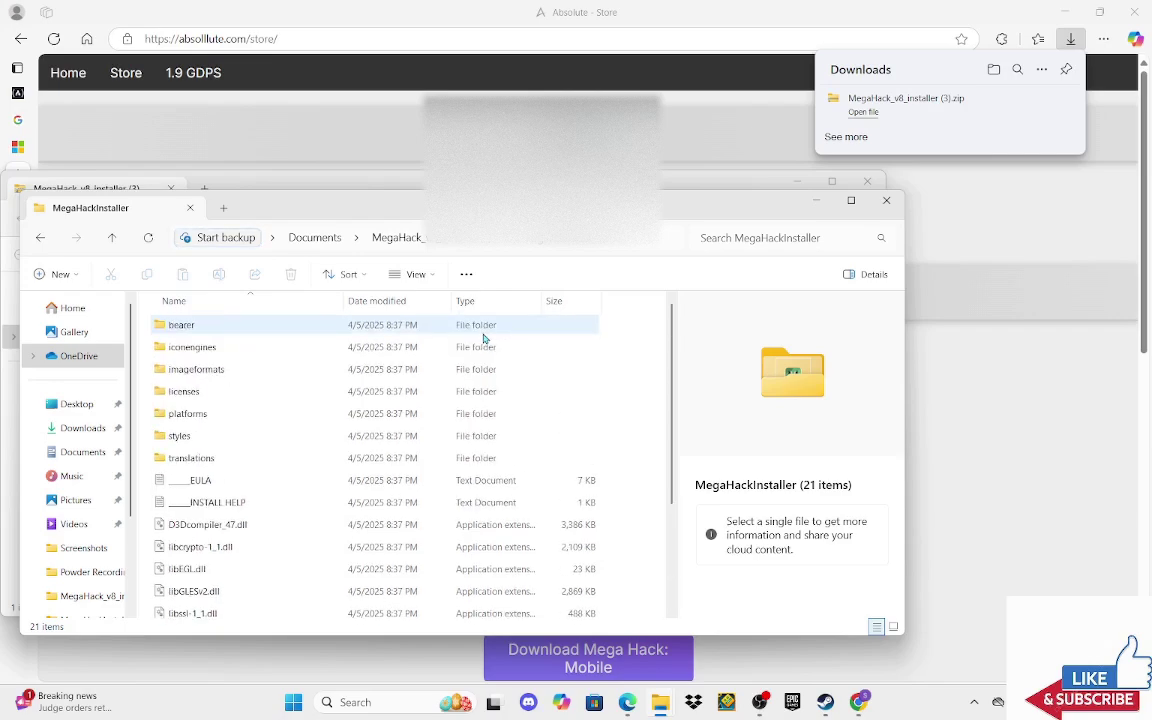
{"action": "scroll", "coordinate": [350, 400], "scroll_direction": "down", "scroll_amount": 3}
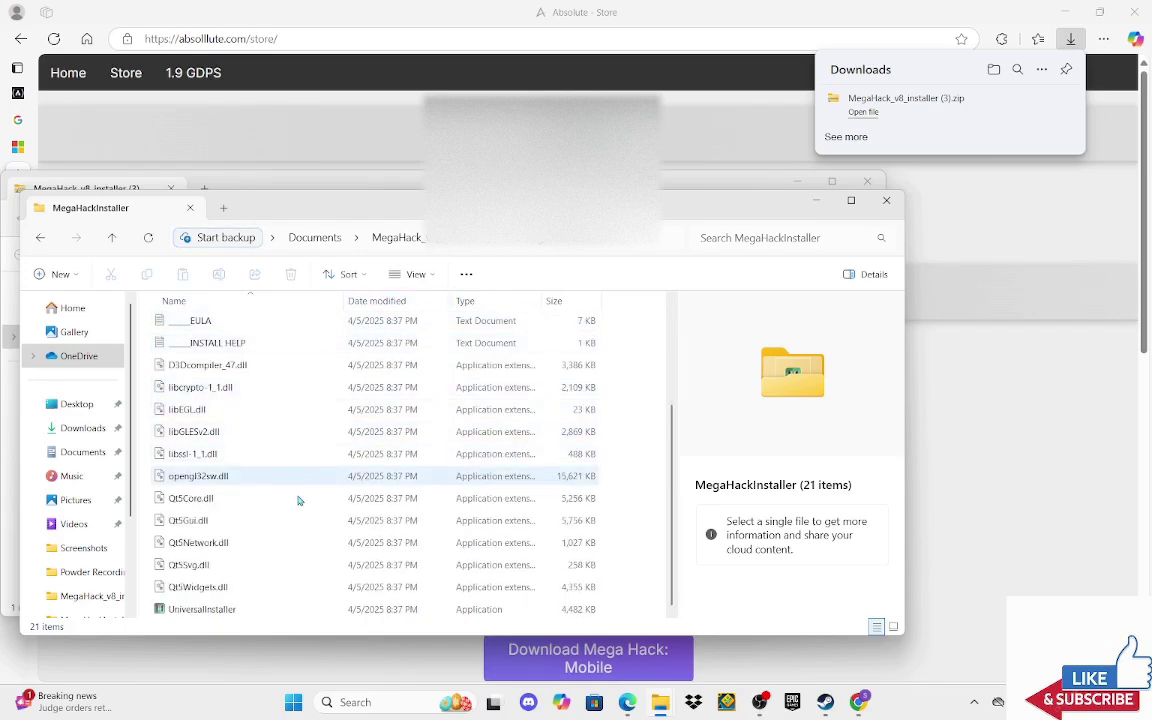
{"action": "right_click", "coordinate": [168, 612]}
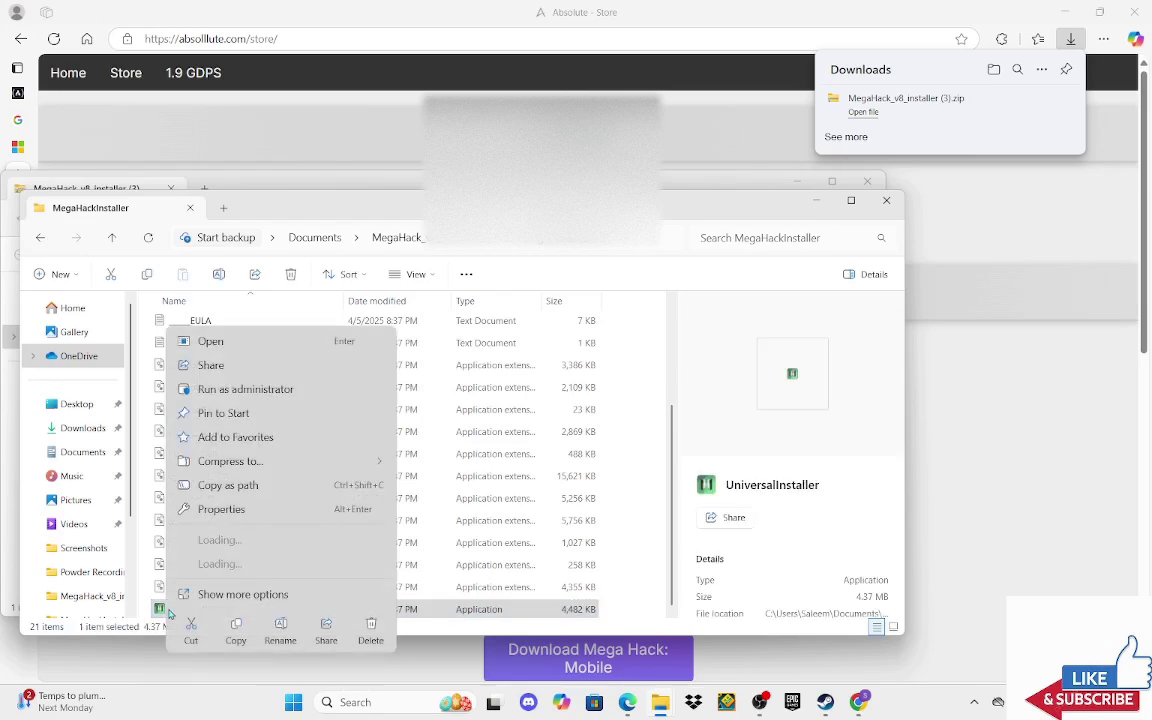
{"action": "left_click", "coordinate": [222, 345]}
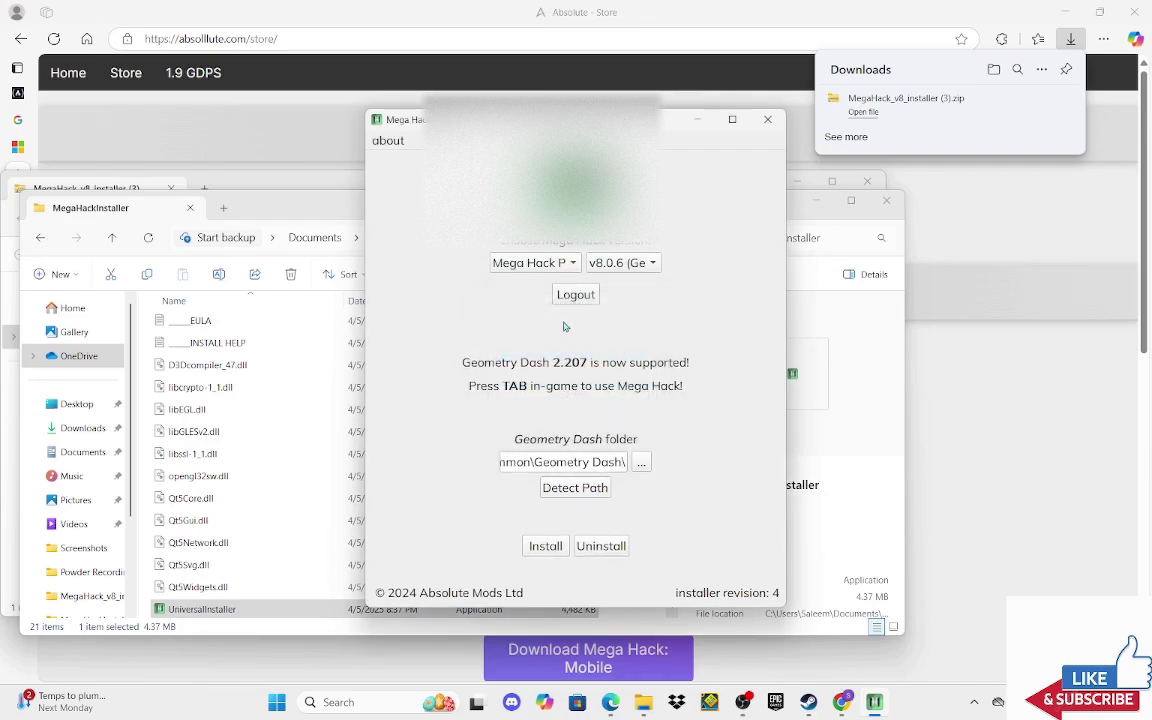
Step: Keep Mega Hack v8.0.6 selected and run Detect Path to locate GeometryDash.exe
{"action": "left_click", "coordinate": [616, 266]}
{"action": "left_click", "coordinate": [617, 264]}
{"action": "left_click", "coordinate": [547, 489]}
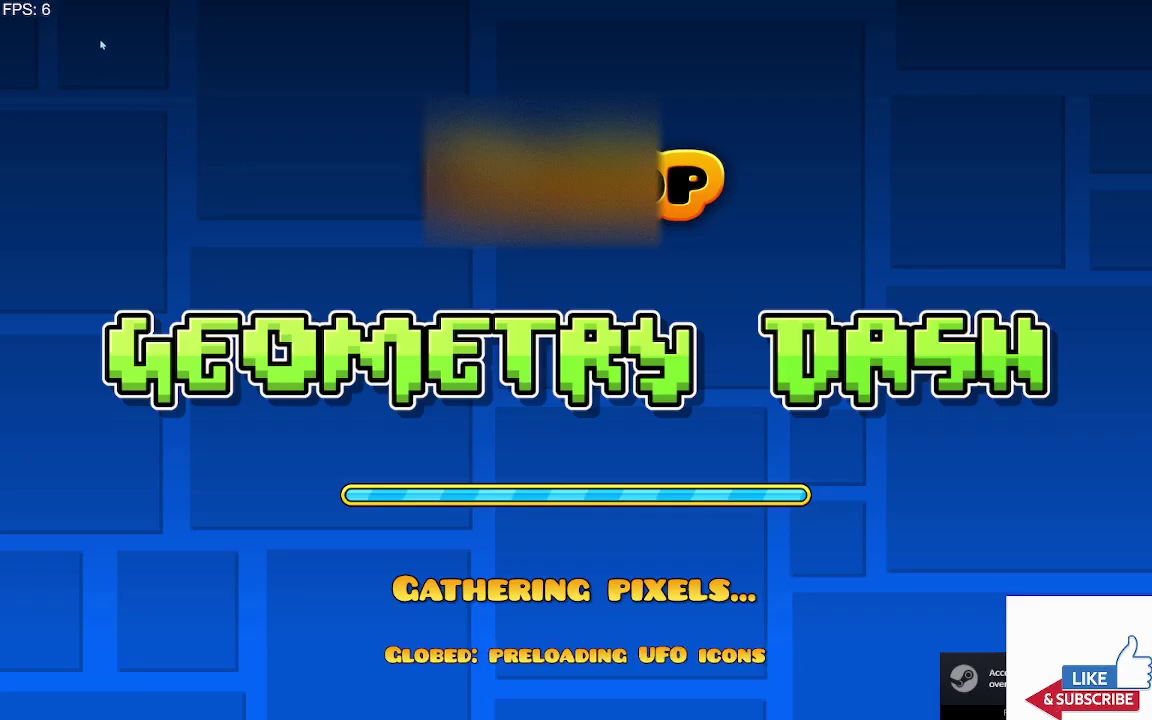
Step: Quit Geometry Dash from its main menu once it has loaded
{"action": "key", "text": "Escape"}
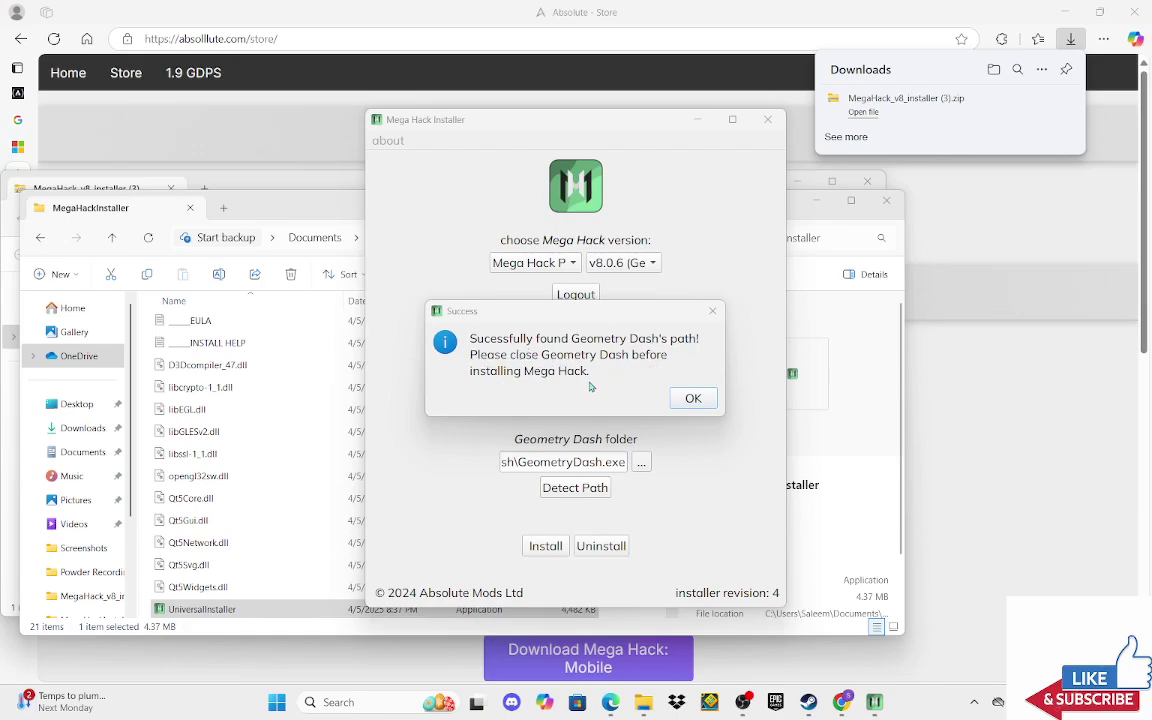
Step: Accept the found GeometryDash.exe path, then close the Mega Hack Installer and both Explorer folder windows
{"action": "left_click", "coordinate": [690, 400]}
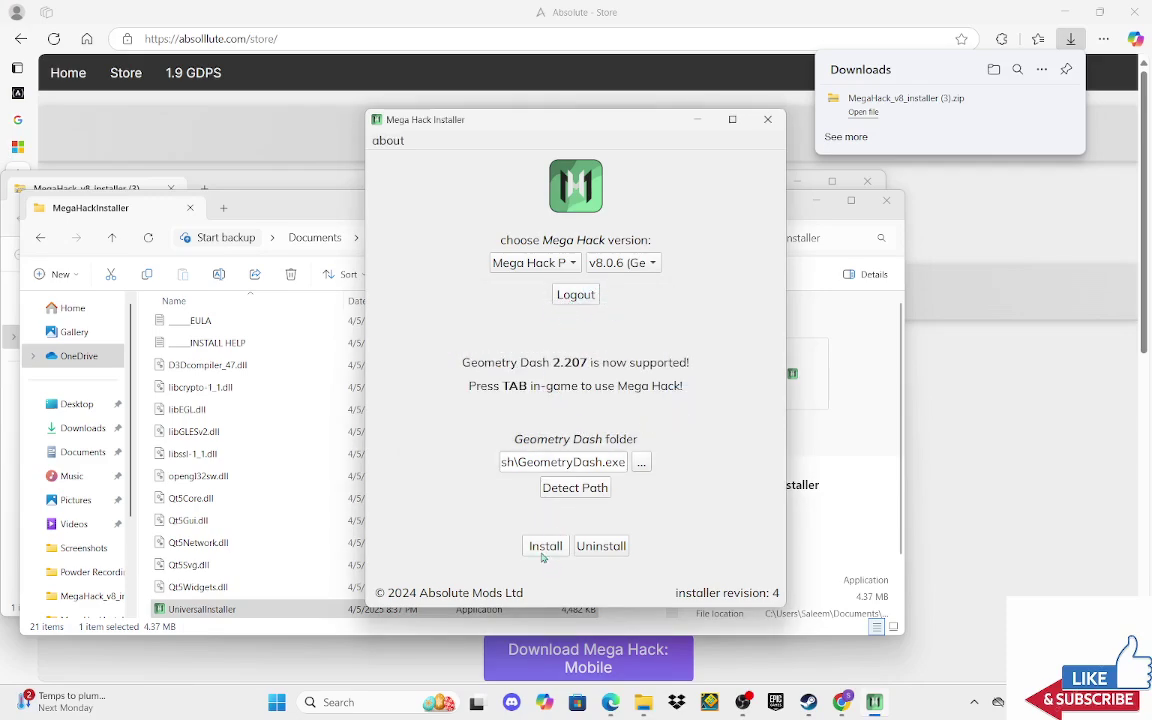
{"action": "left_click", "coordinate": [767, 119]}
{"action": "left_click", "coordinate": [886, 203]}
{"action": "left_click", "coordinate": [867, 181]}
Step: Close the browser, check Mega Hack by Absolute in Geode's mod list, and return to the main menu
{"action": "left_click", "coordinate": [1134, 11]}
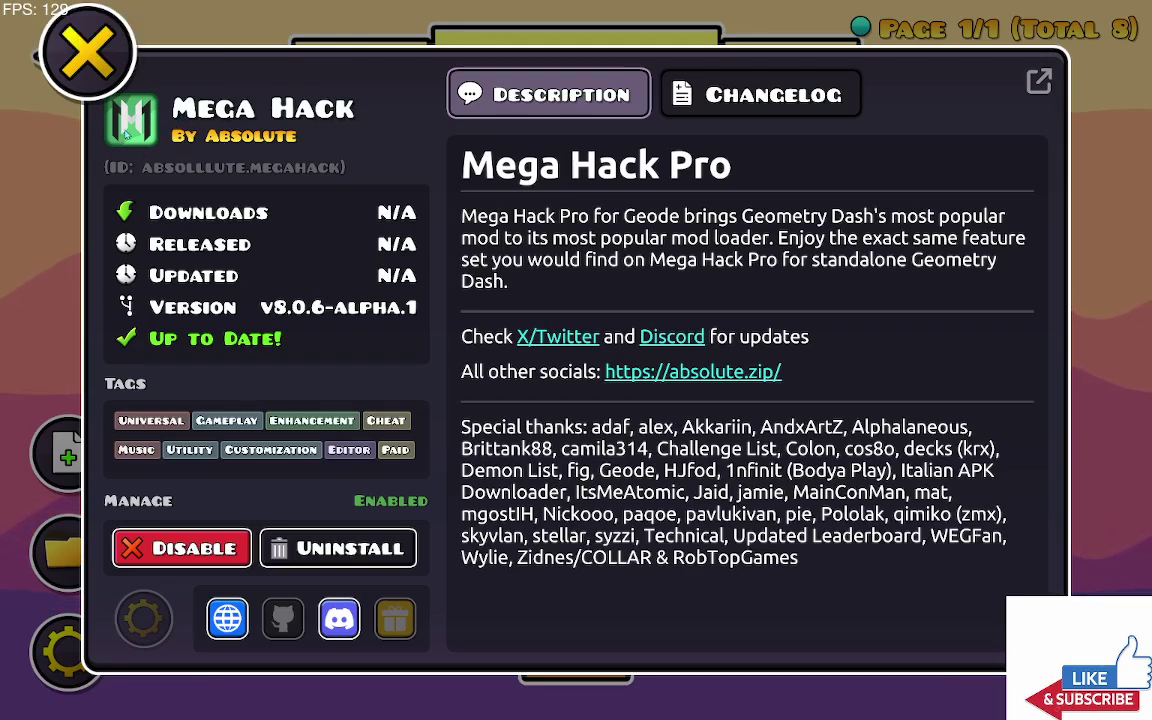
{"action": "key", "text": "Escape"}
{"action": "key", "text": "Escape"}
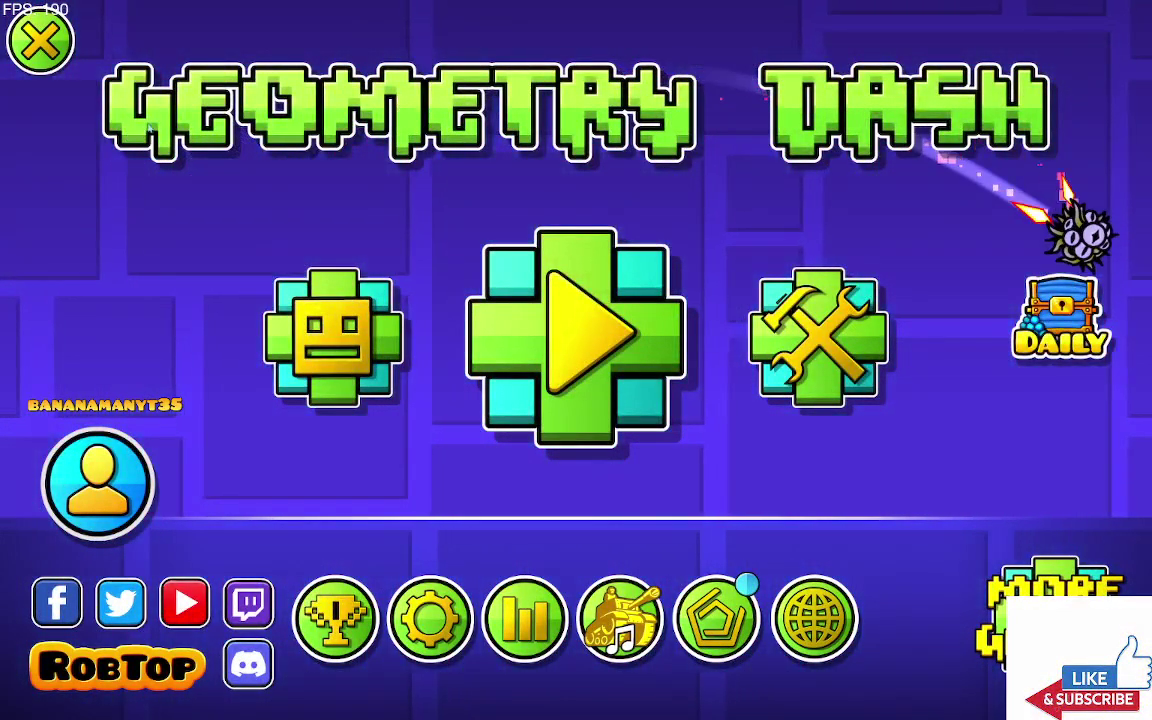